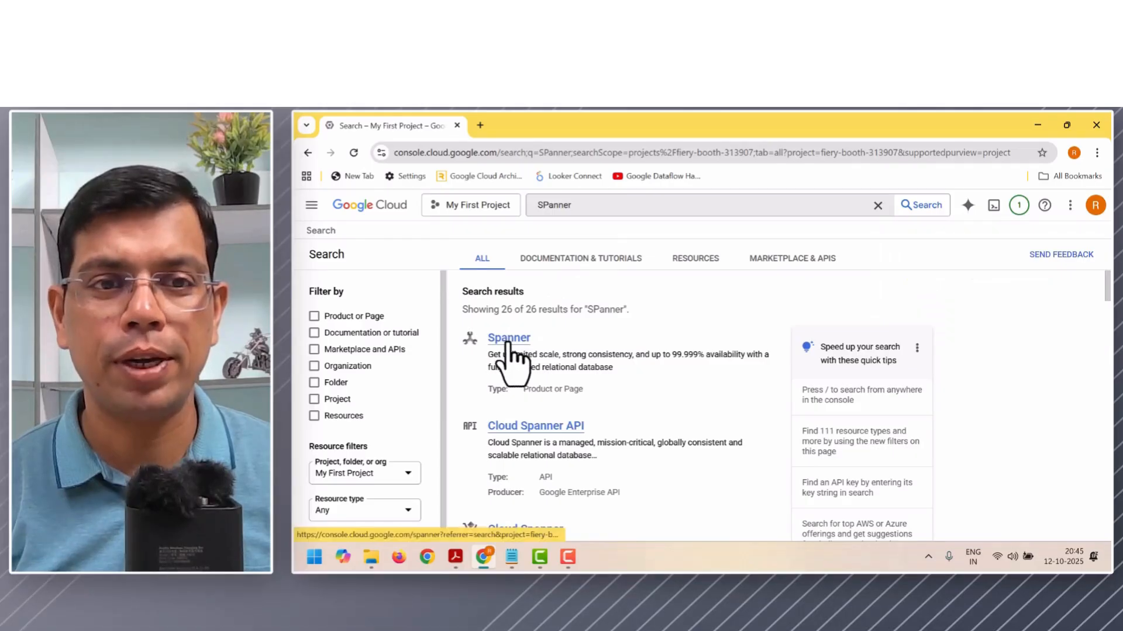
Open the Spanner product from the search results and start creating a provisioned instance.
click(507, 341)
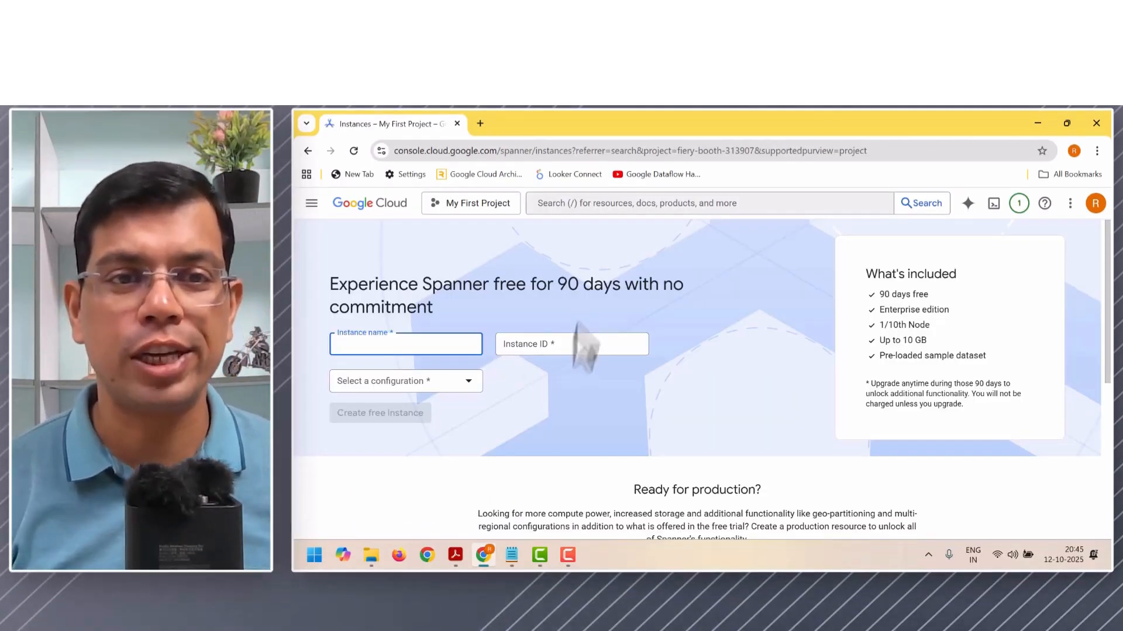
scroll(566, 381, down, 5)
scroll(561, 367, down, 1)
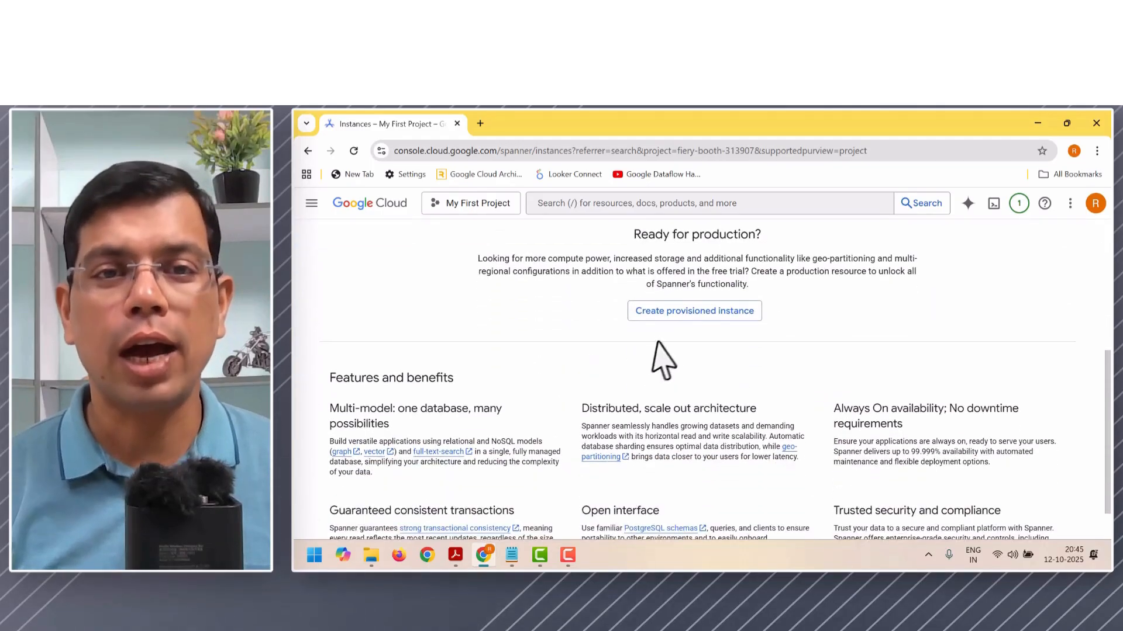
click(678, 318)
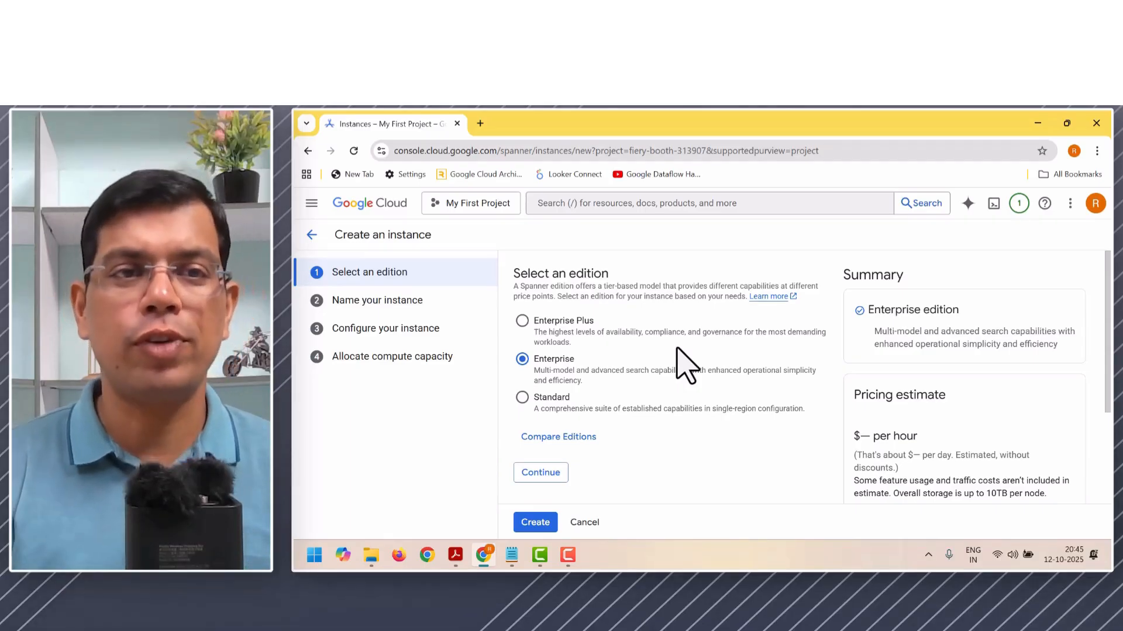
Keep the Enterprise edition, name the instance my-first-instance and continue to its configuration.
click(547, 475)
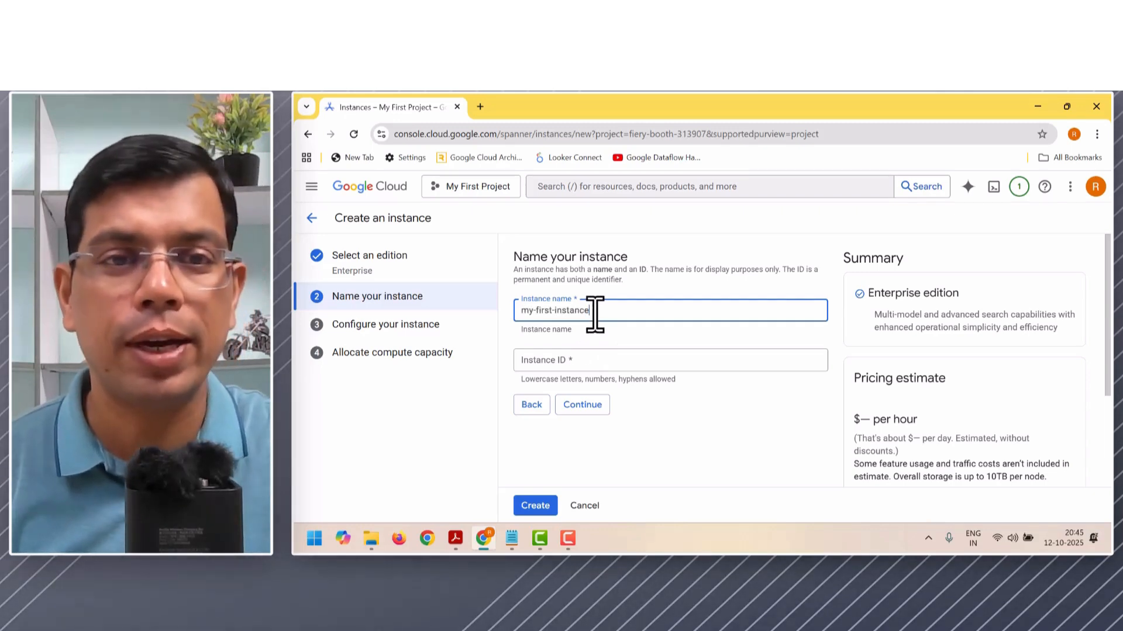
click(583, 406)
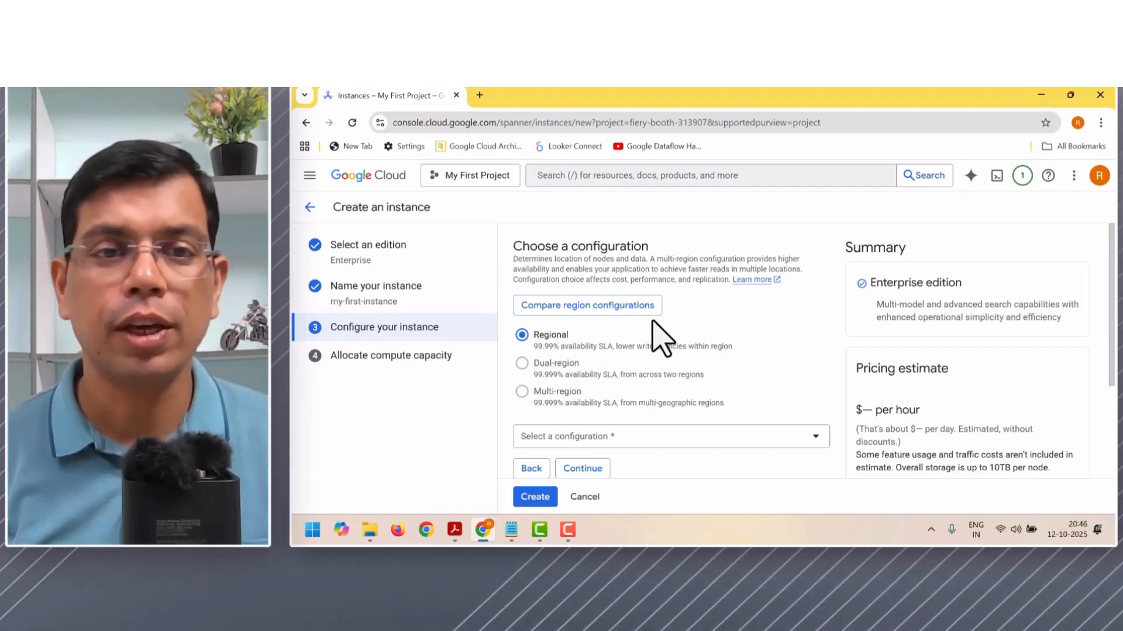
Open the region configuration comparison and choose us-central1 (Iowa) as the first configuration.
click(642, 318)
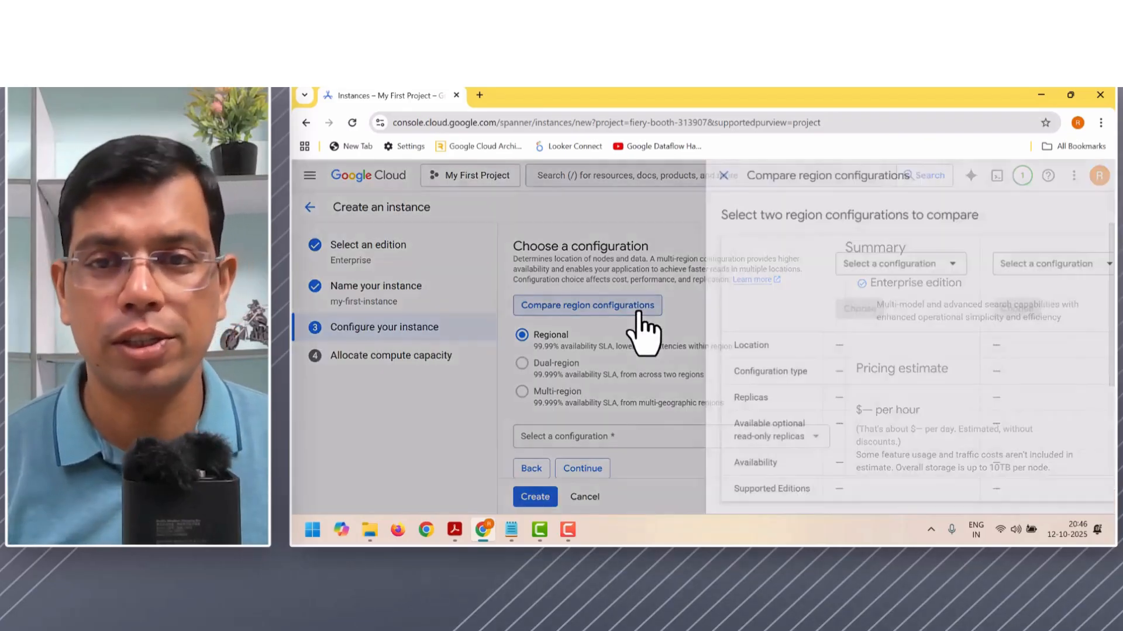
click(885, 266)
scroll(863, 310, down, 5)
scroll(862, 310, down, 8)
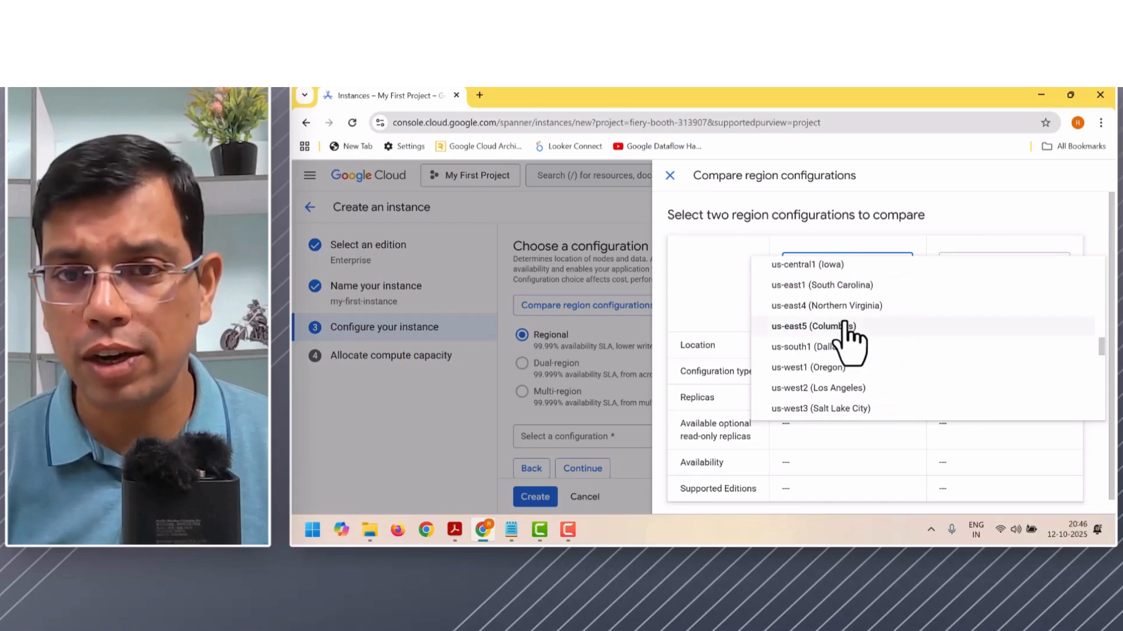
scroll(848, 328, up, 3)
click(842, 326)
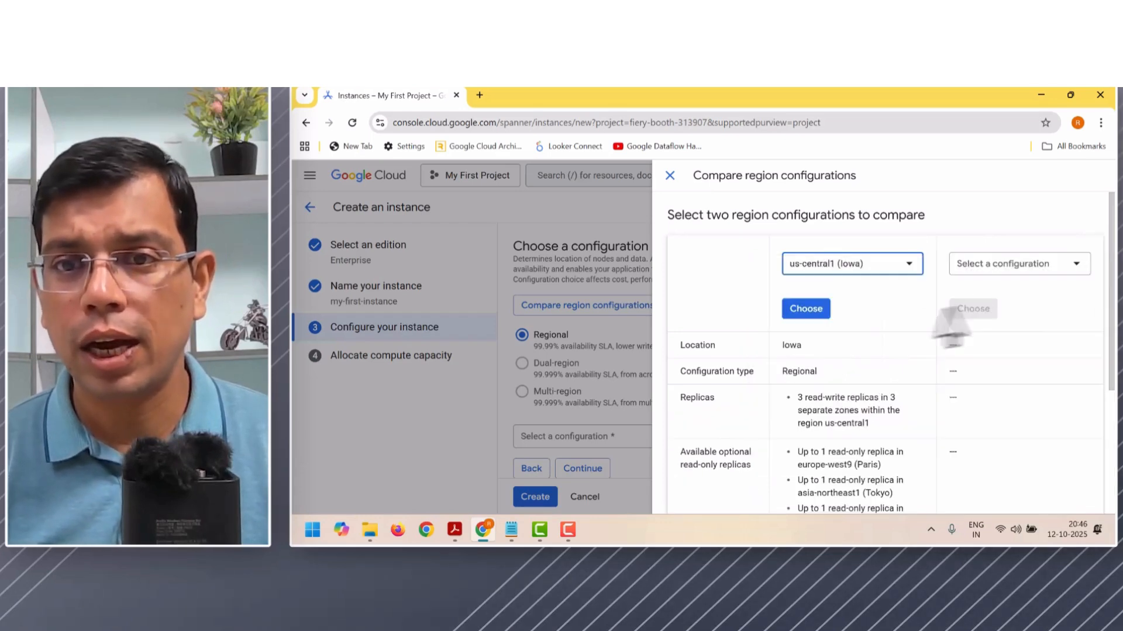
Choose asia-south2 (Delhi) as the second configuration and compare both regions' replicas, availability and supported editions.
click(1007, 270)
scroll(895, 336, down, 3)
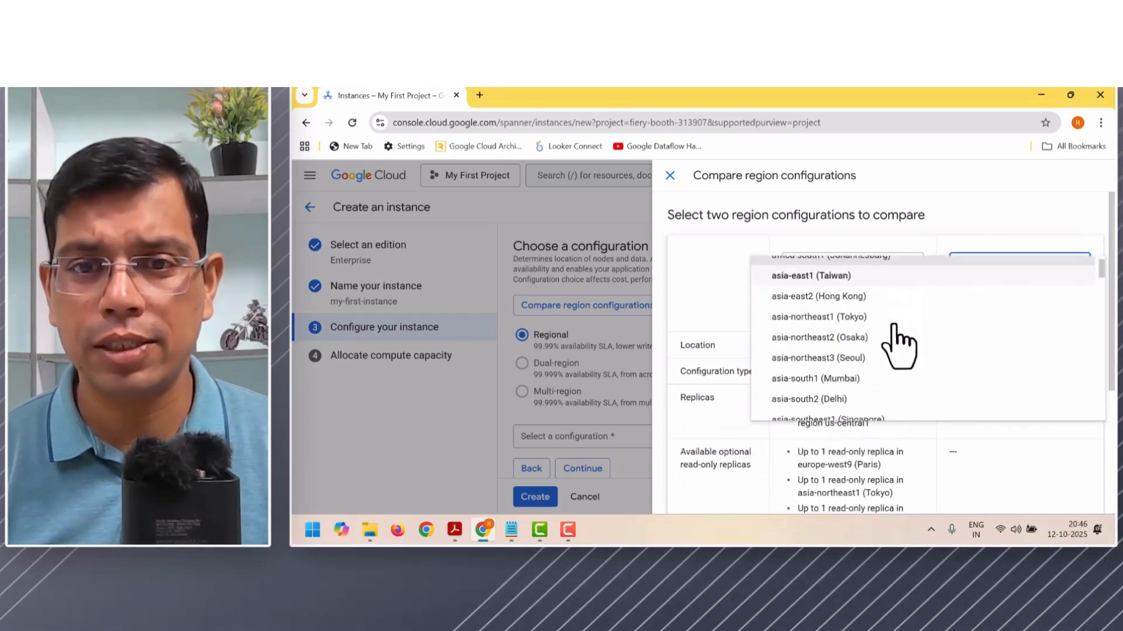
click(840, 373)
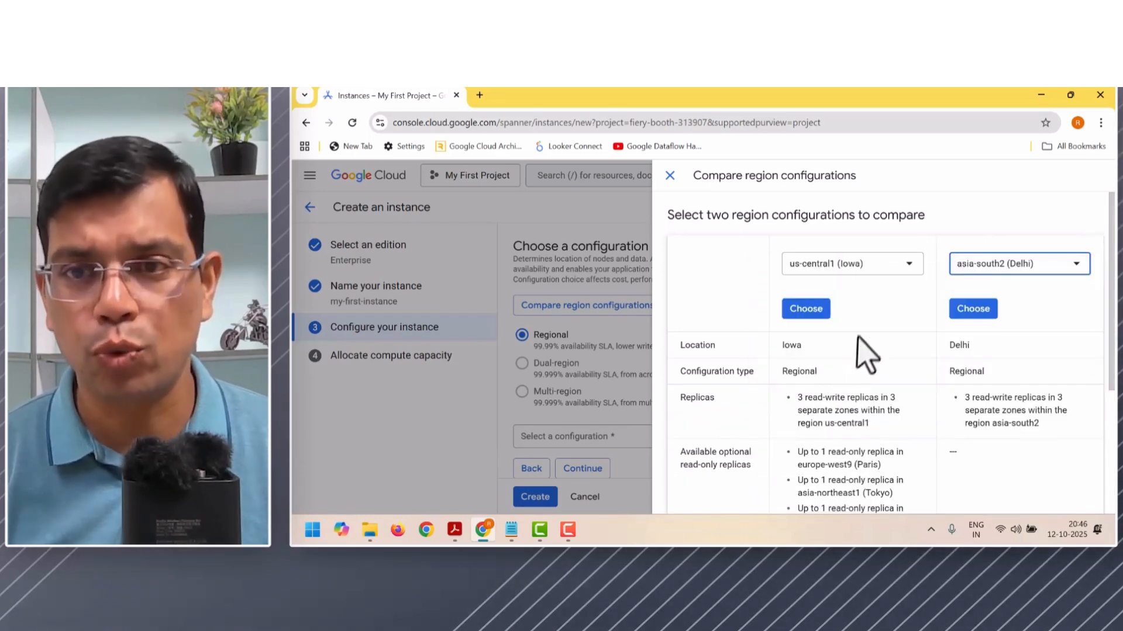
scroll(890, 334, down, 1)
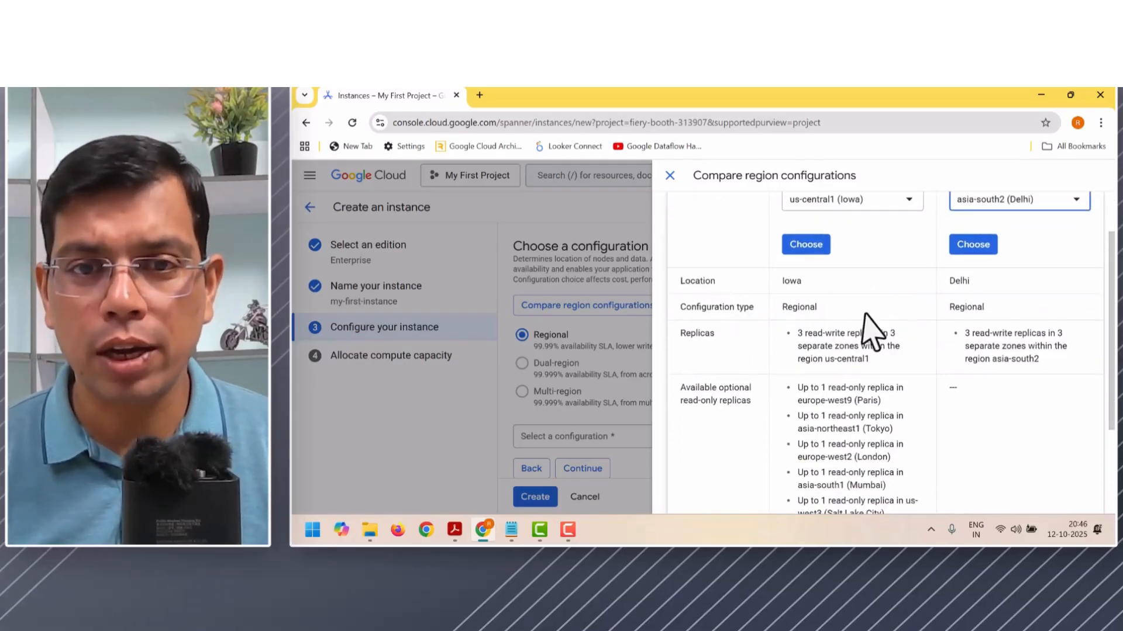
scroll(864, 326, down, 1)
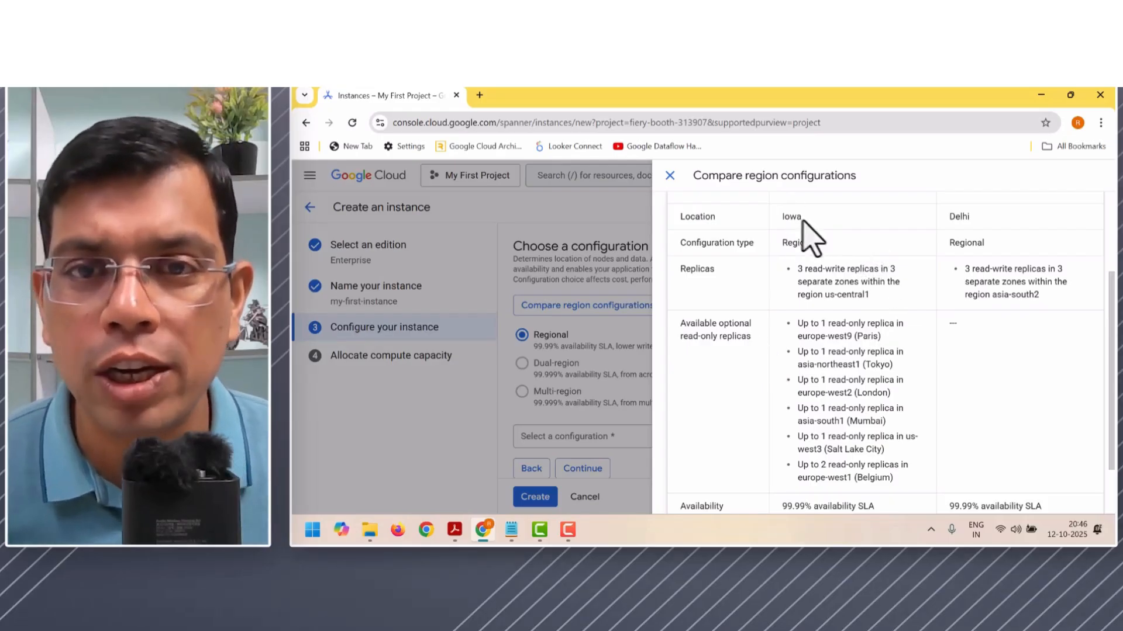
scroll(932, 321, down, 2)
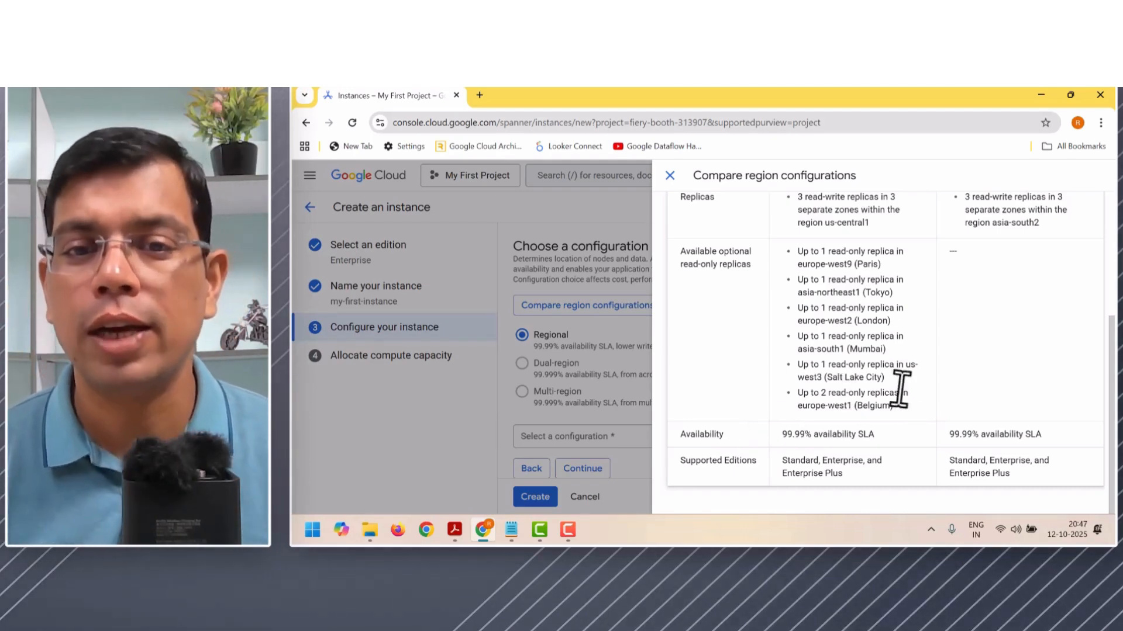
scroll(904, 388, up, 4)
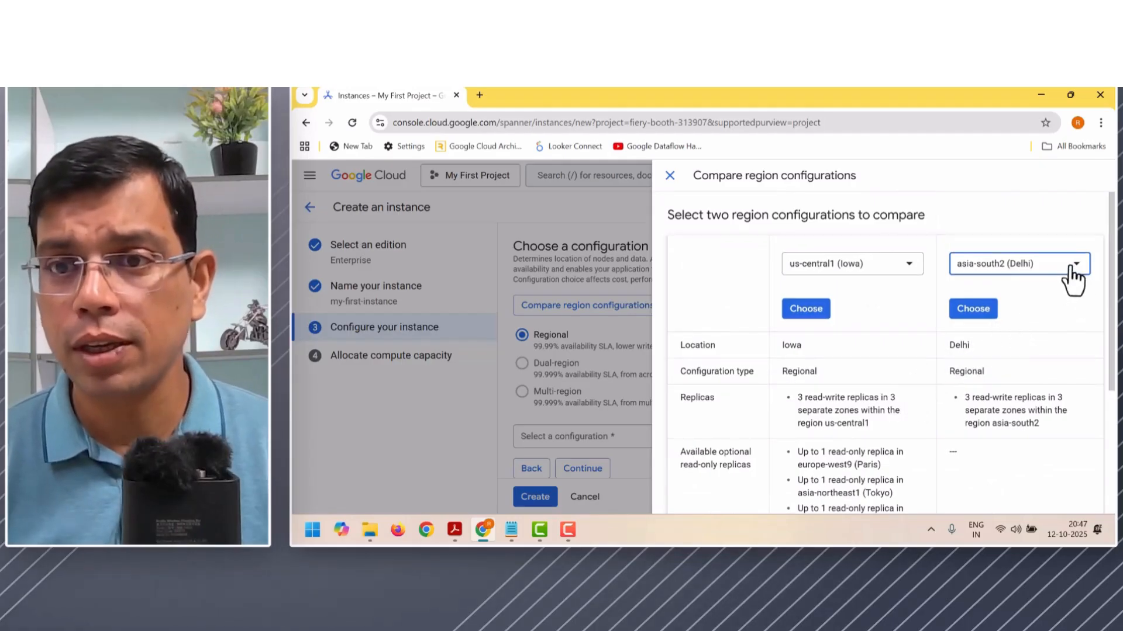
Change the second compared configuration to the multi-region nam-eur-asia1 (Iowa/Oklahoma/Belgium/Taiwan/South Carolina).
click(1070, 275)
scroll(922, 350, down, 1)
scroll(927, 366, down, 10)
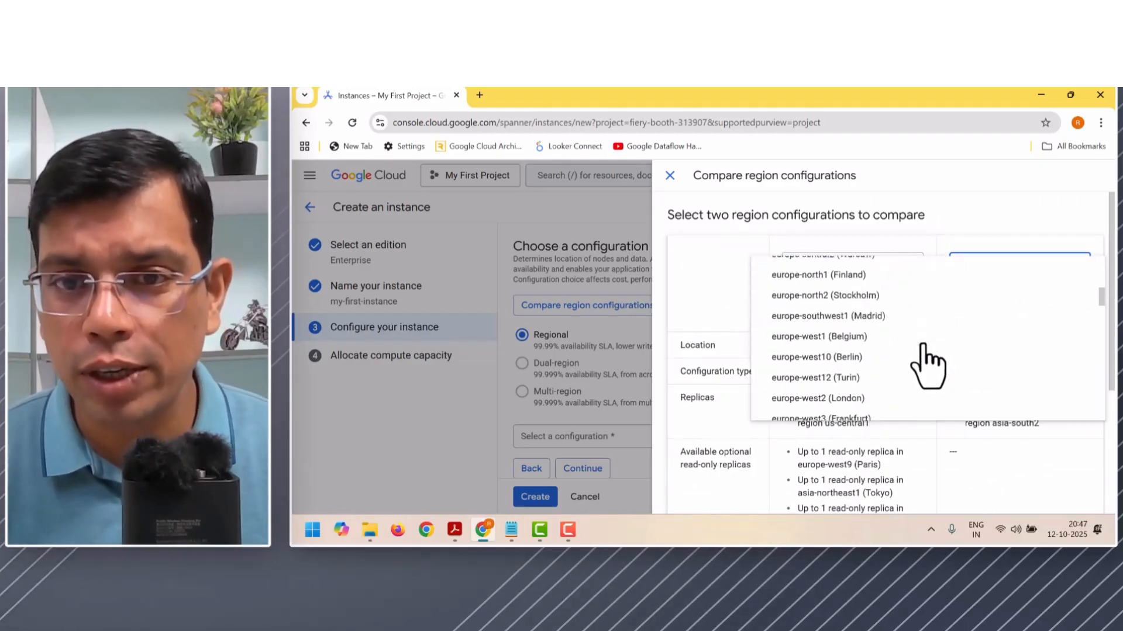
scroll(927, 365, down, 3)
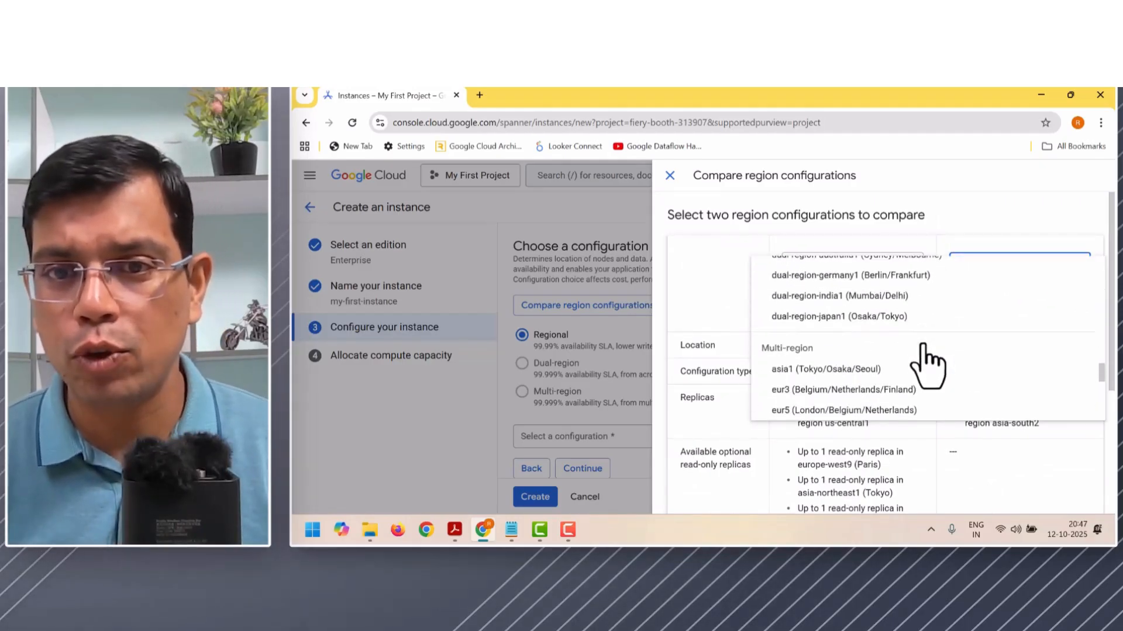
scroll(927, 365, down, 3)
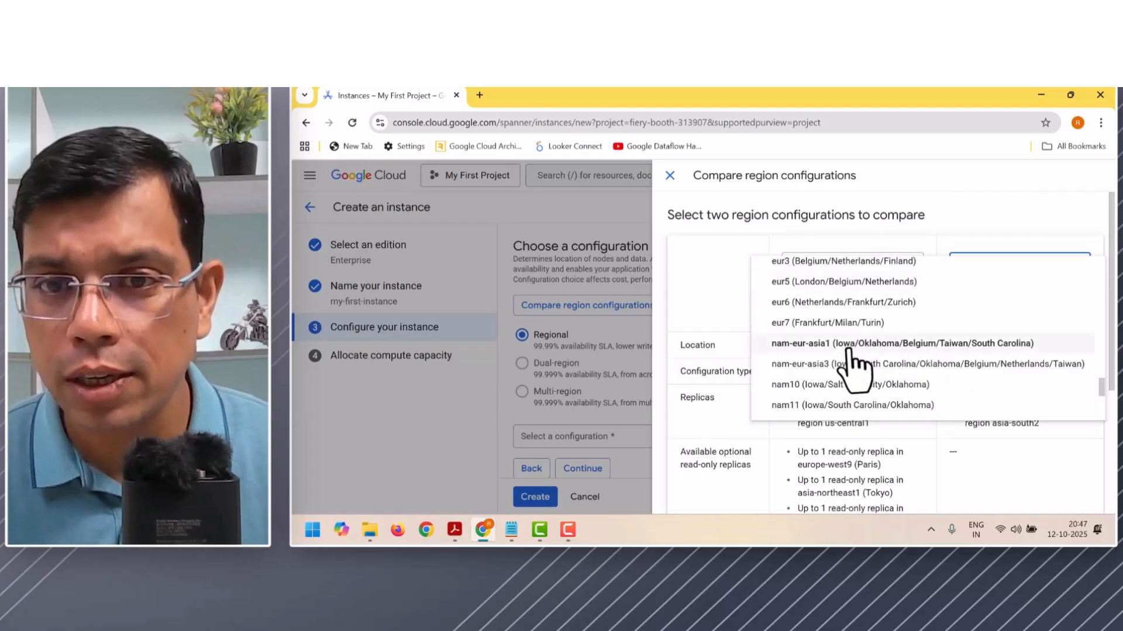
click(821, 346)
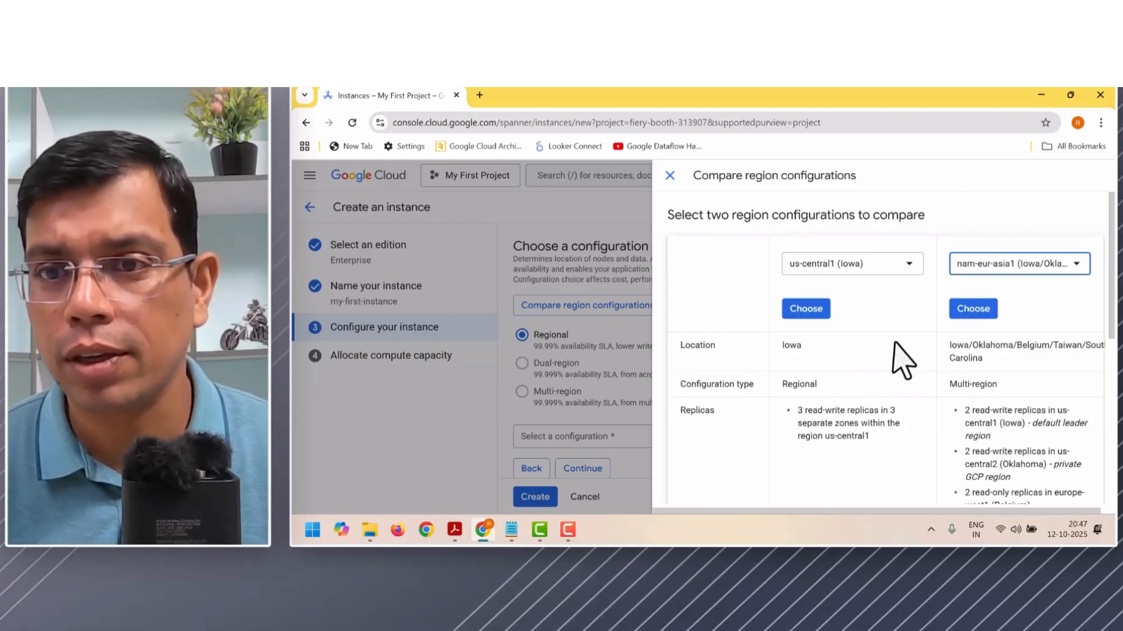
Examine how the regional and multi-region configurations differ in replicas, availability and supported editions, and close the comparison.
scroll(895, 351, down, 1)
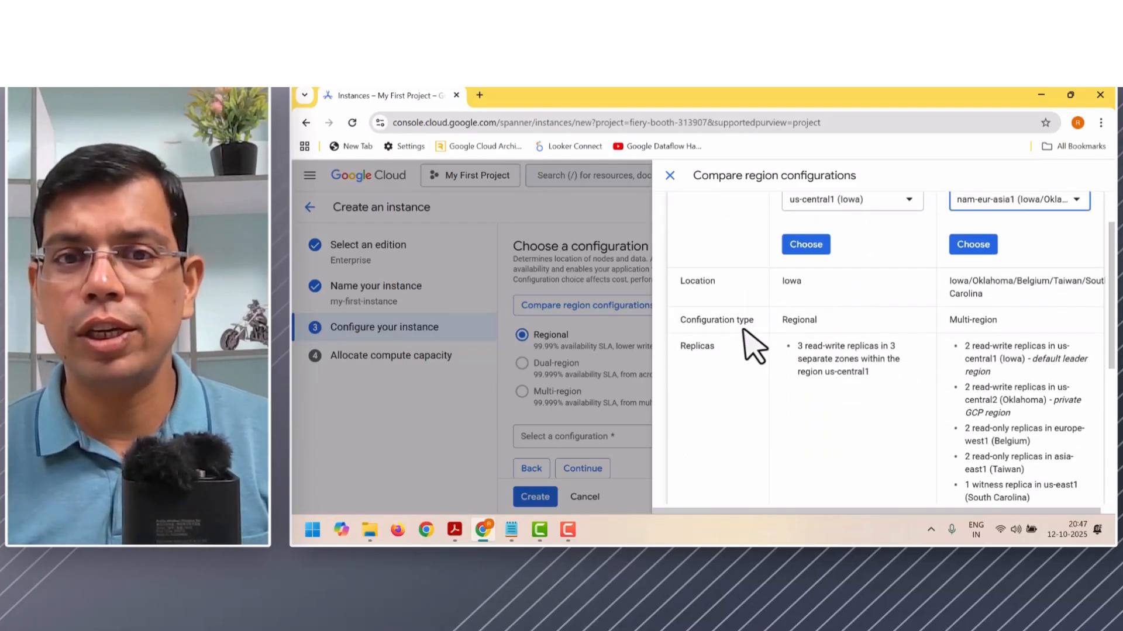
scroll(755, 348, down, 1)
scroll(755, 348, up, 2)
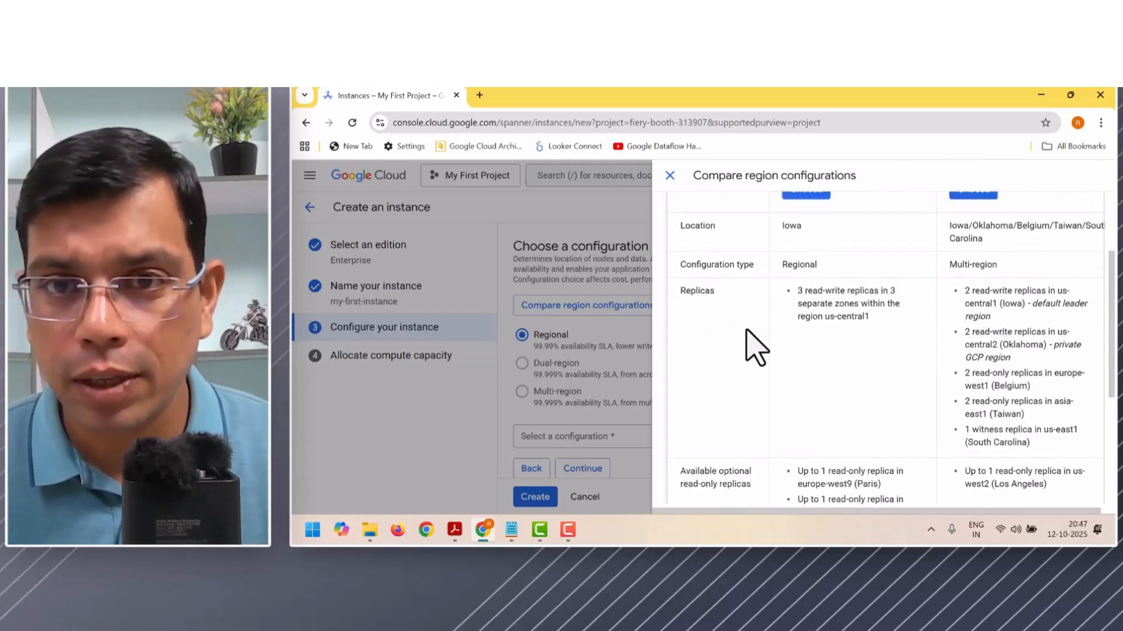
scroll(754, 348, down, 1)
scroll(755, 348, down, 1)
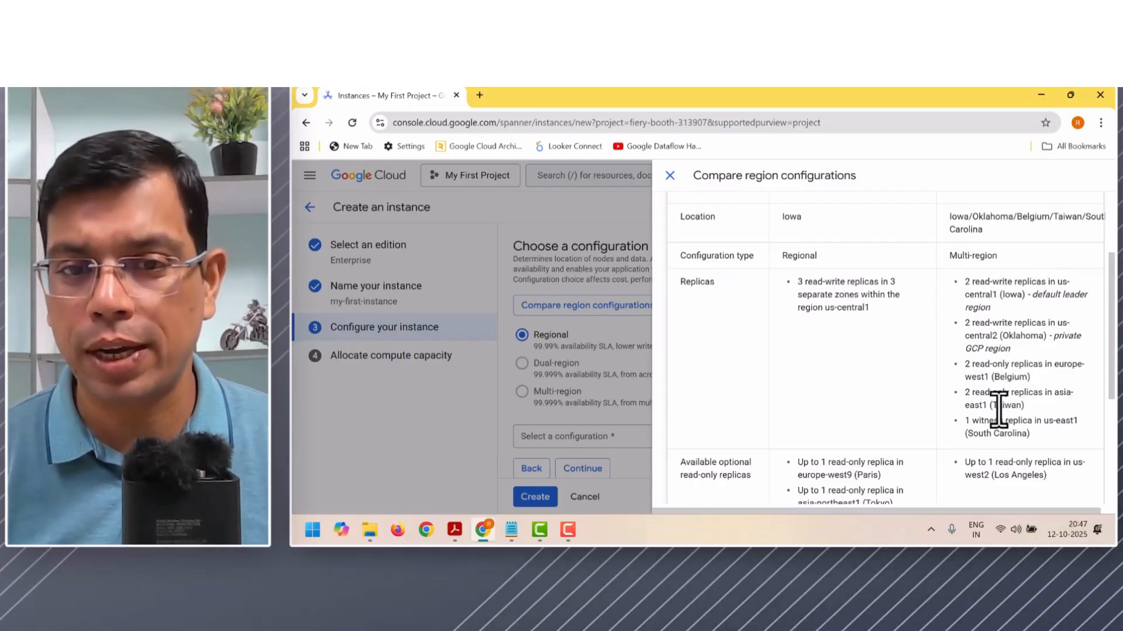
scroll(998, 409, down, 2)
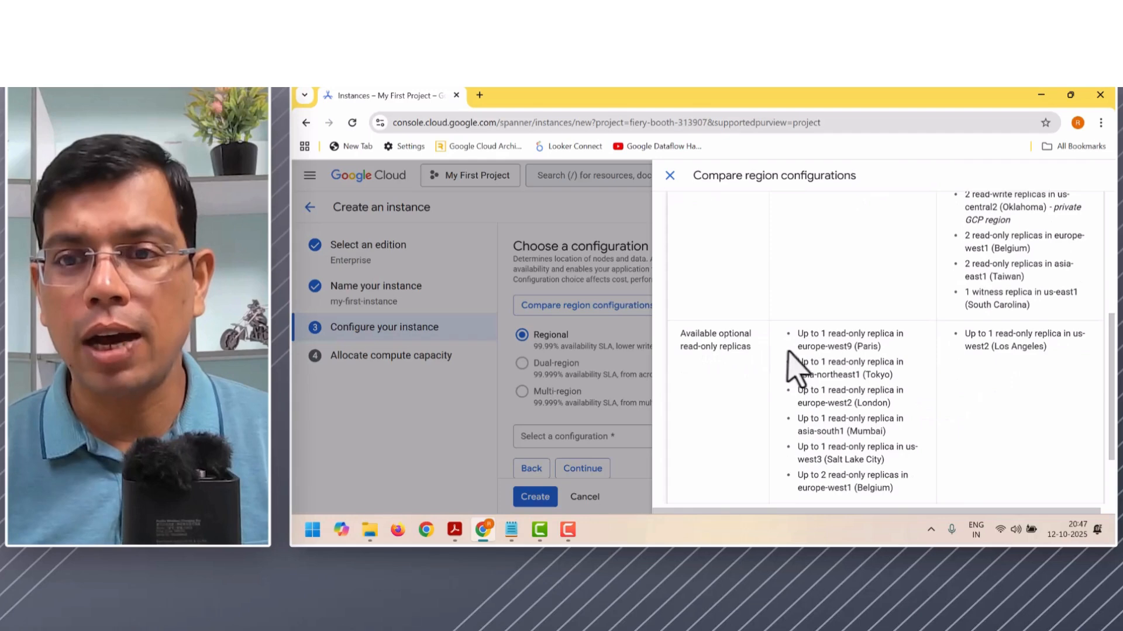
scroll(766, 351, down, 1)
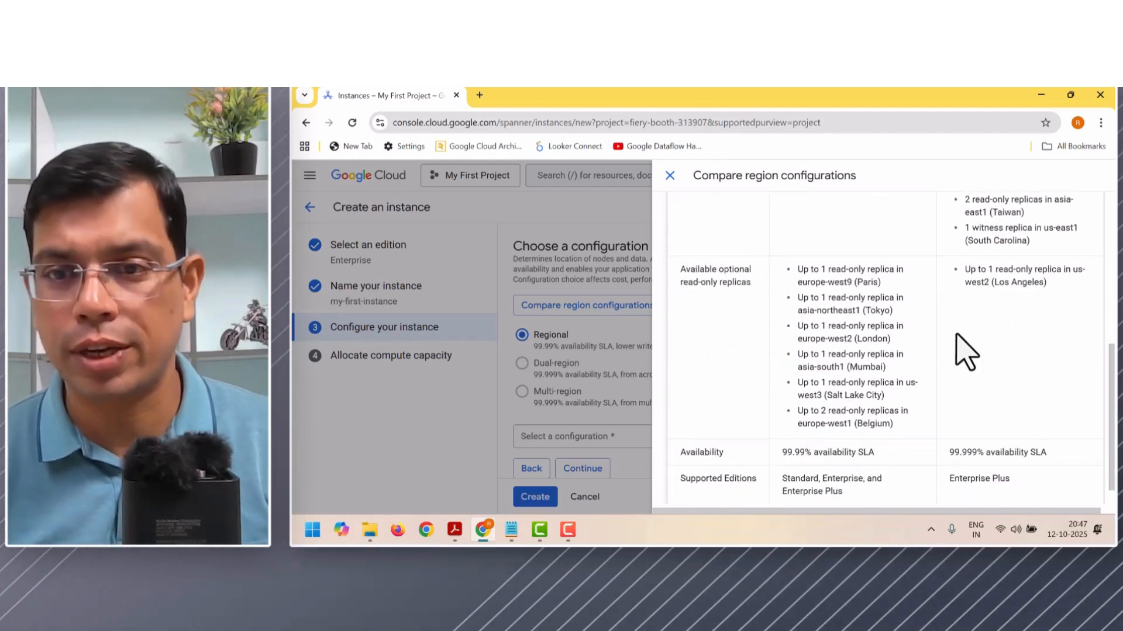
scroll(965, 351, down, 1)
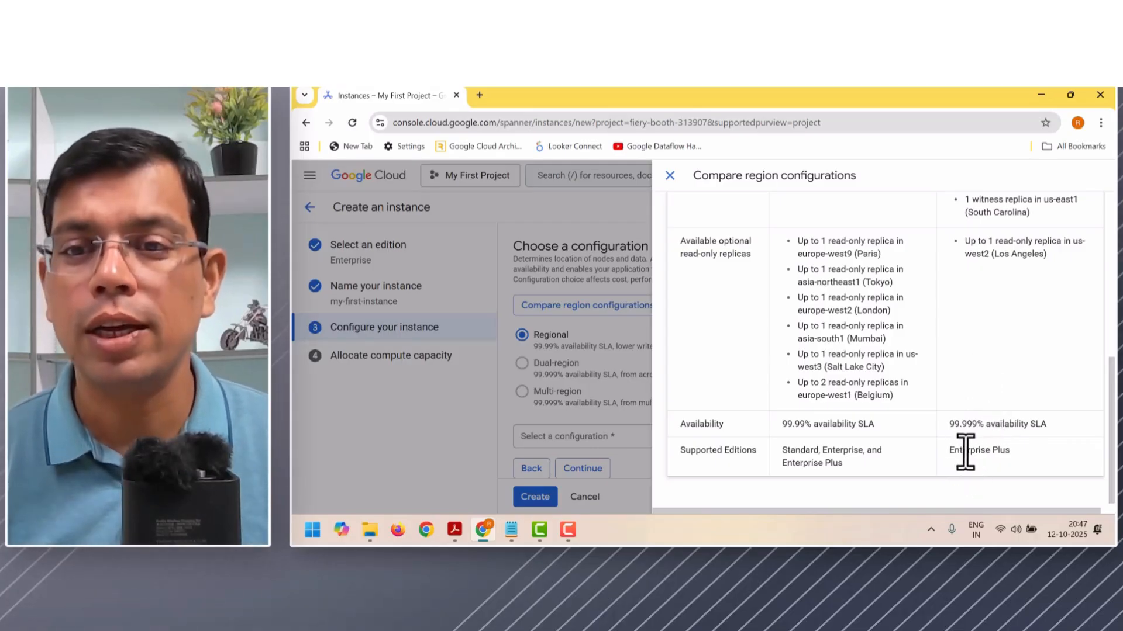
scroll(1014, 462, up, 10)
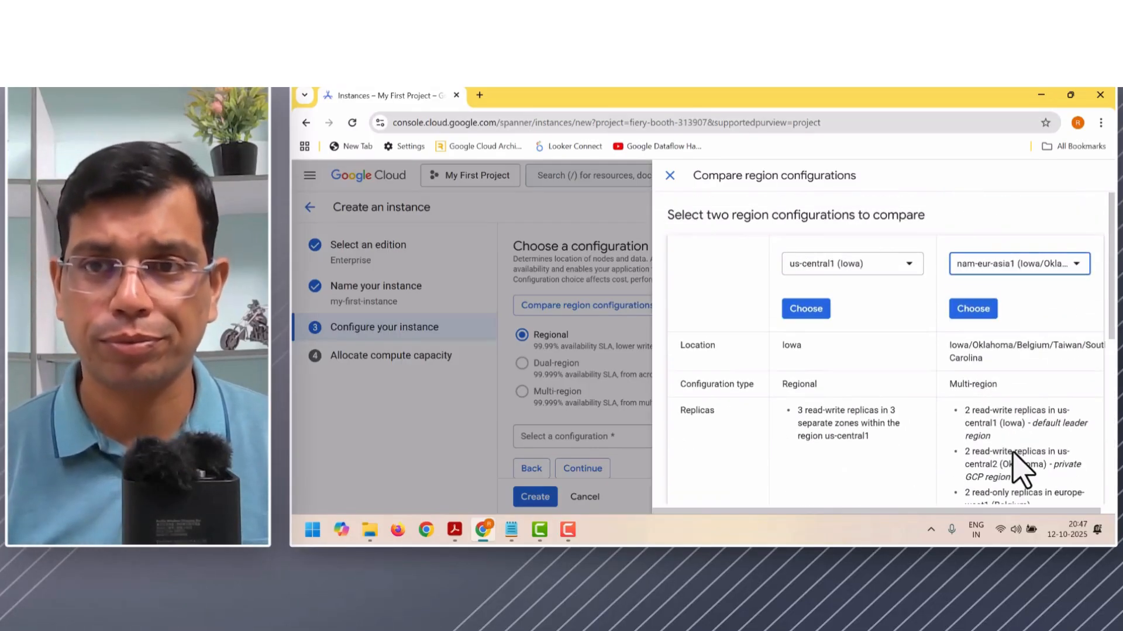
click(670, 175)
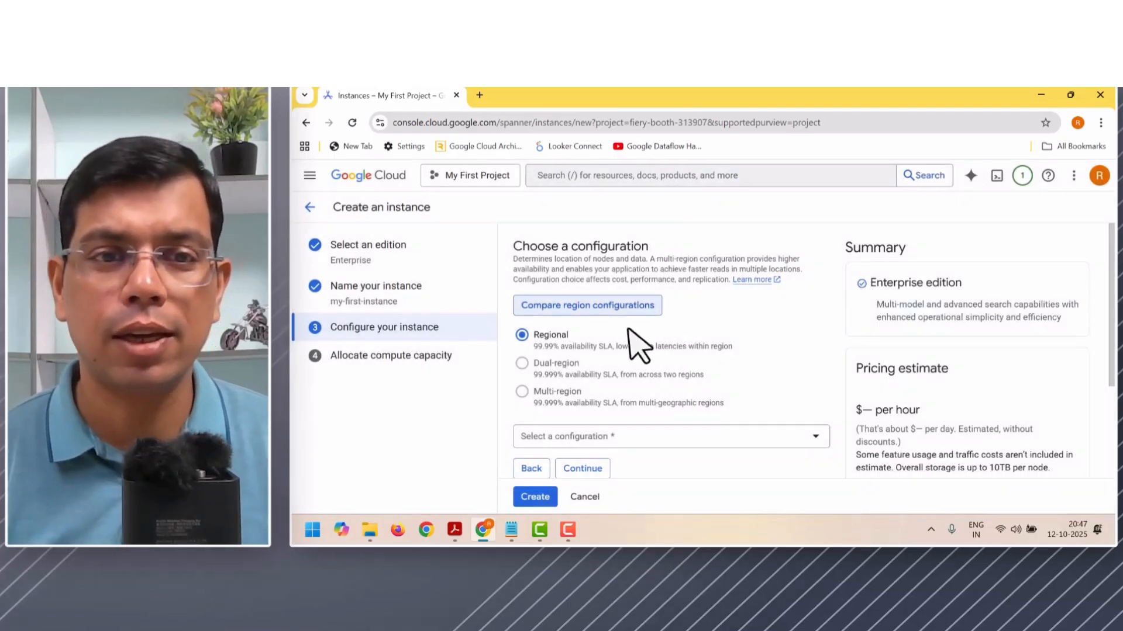
Set the instance's regional configuration to us-east1 (South Carolina) and check the pricing and replica summary.
scroll(772, 374, down, 2)
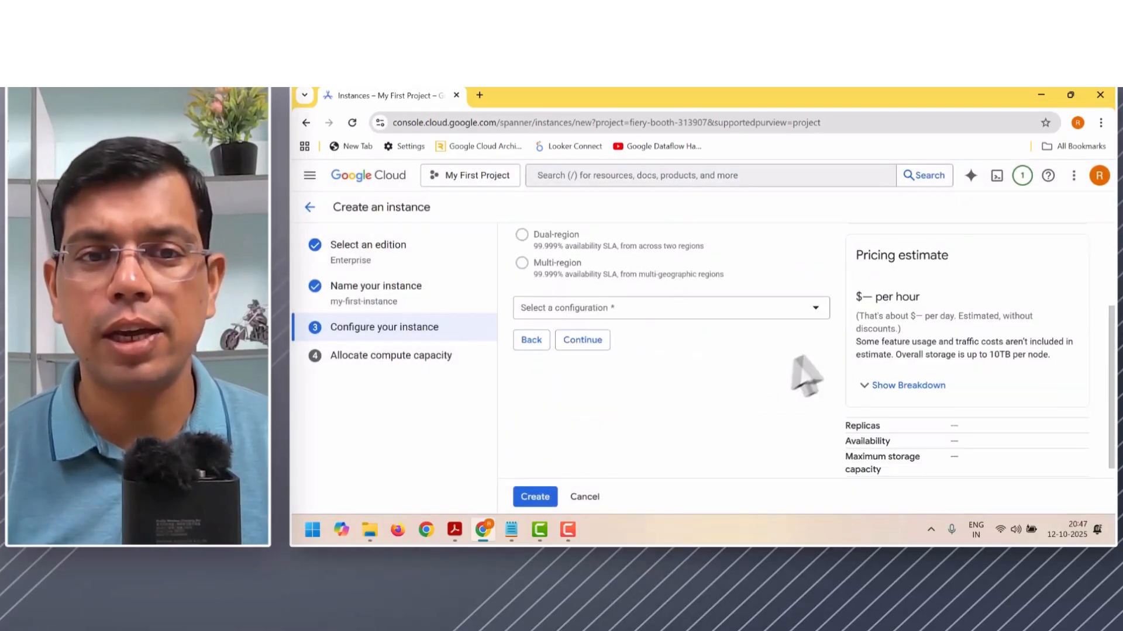
click(815, 308)
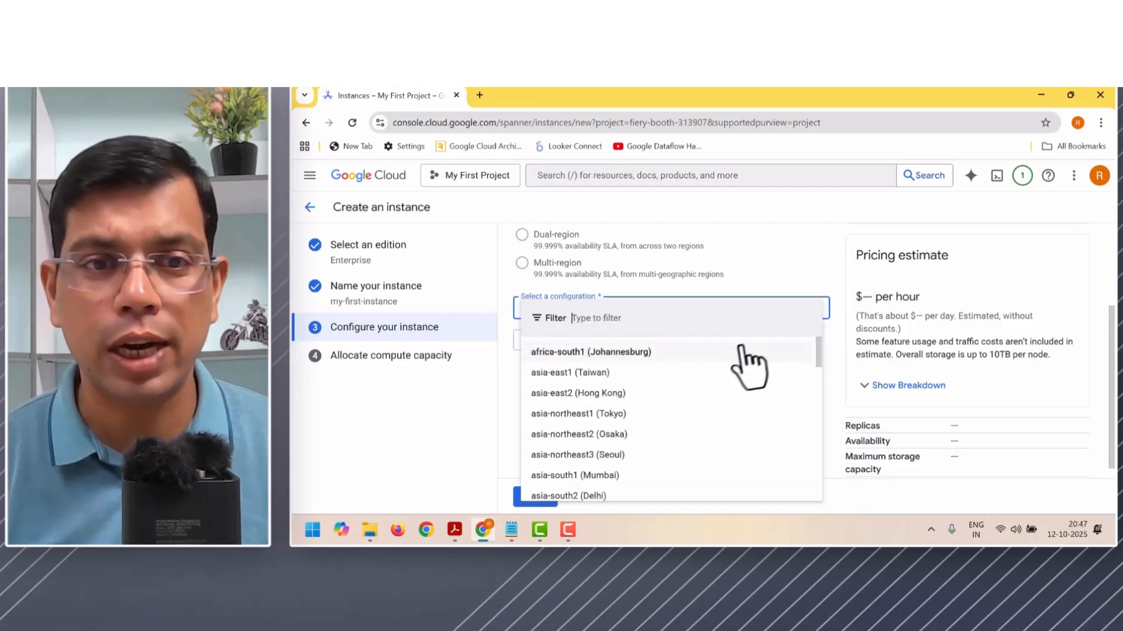
scroll(743, 368, down, 10)
scroll(678, 389, down, 7)
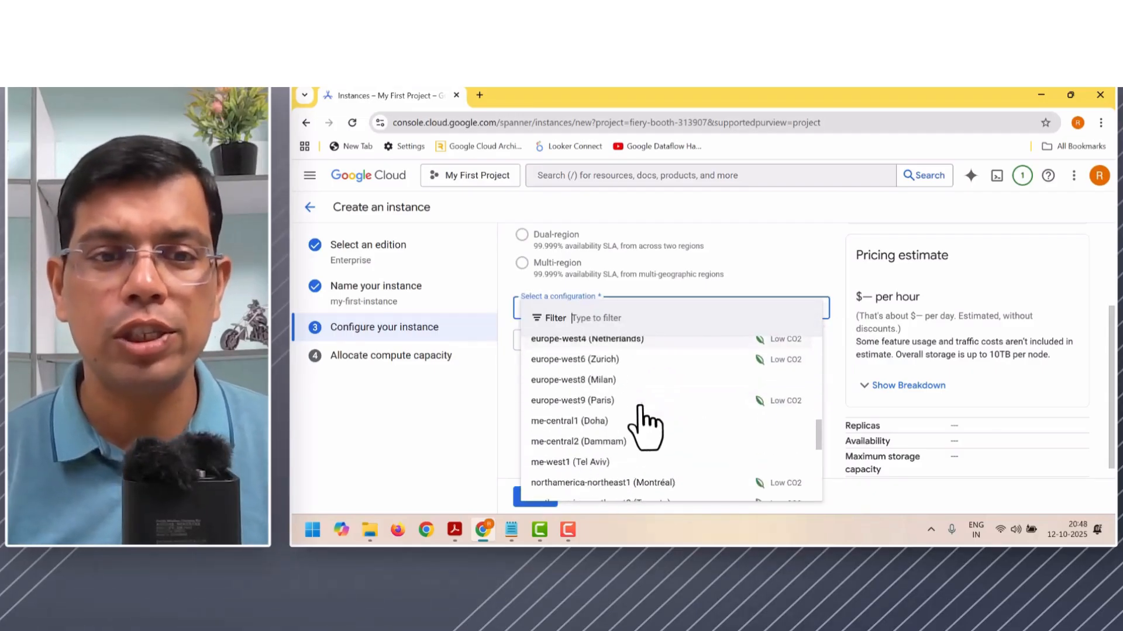
click(612, 409)
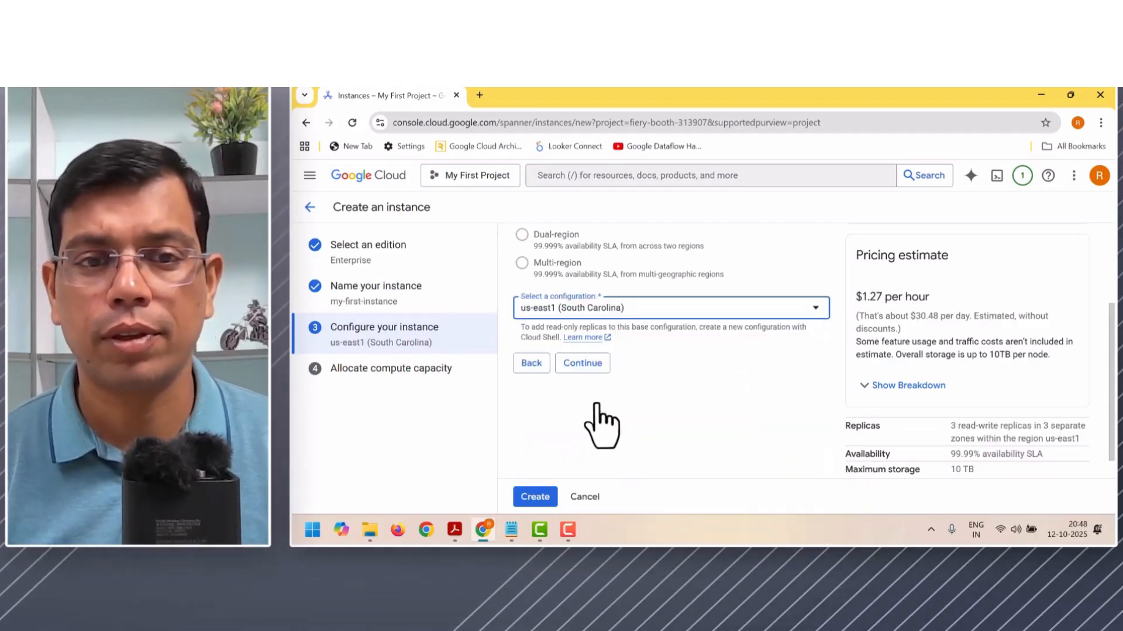
scroll(842, 383, down, 1)
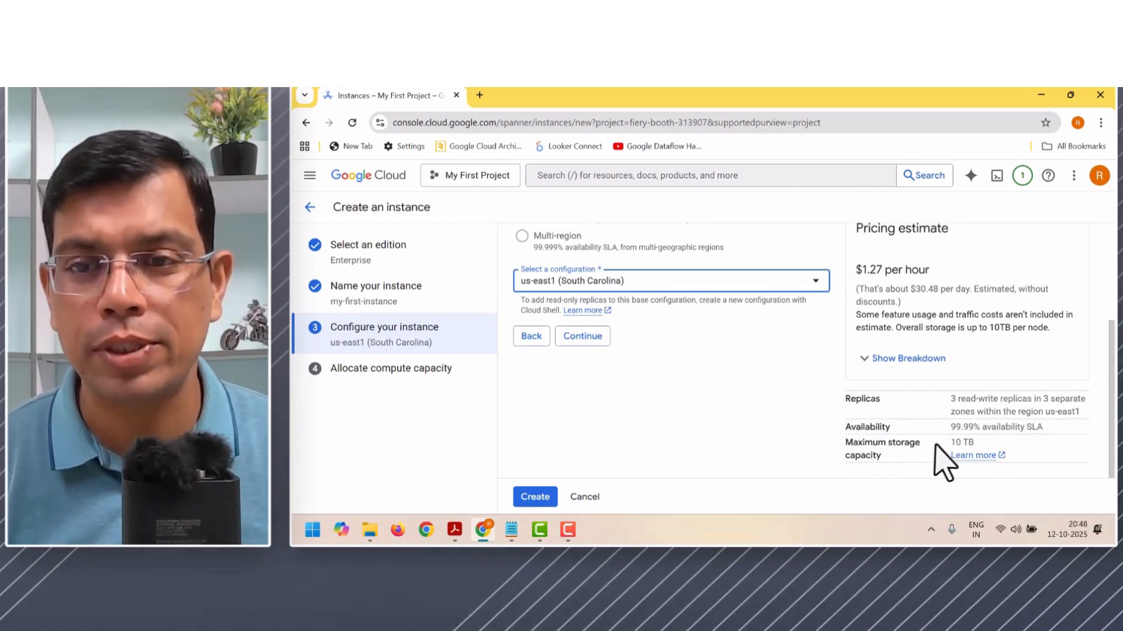
scroll(935, 362, up, 1)
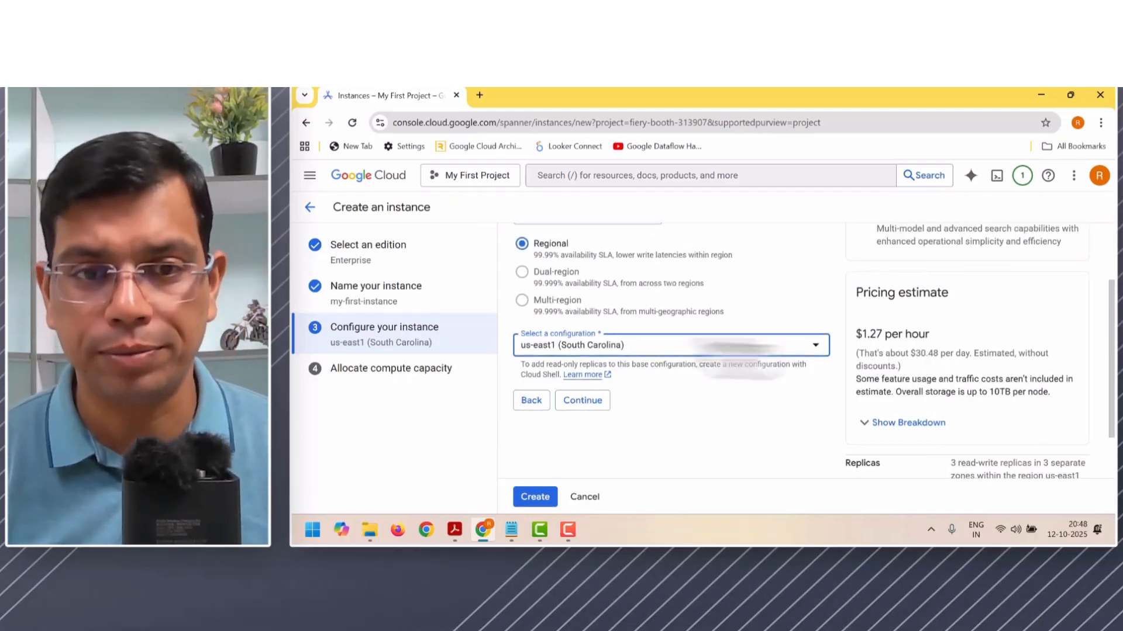
Proceed to allocating compute capacity and review the available display units and scaling modes.
click(589, 402)
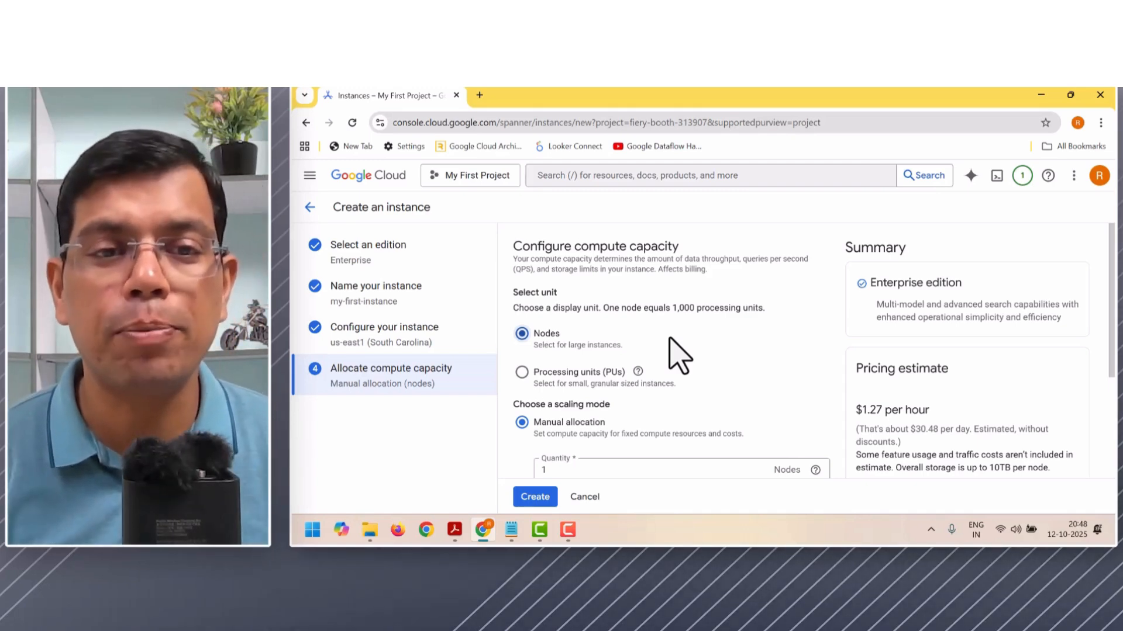
scroll(678, 354, down, 2)
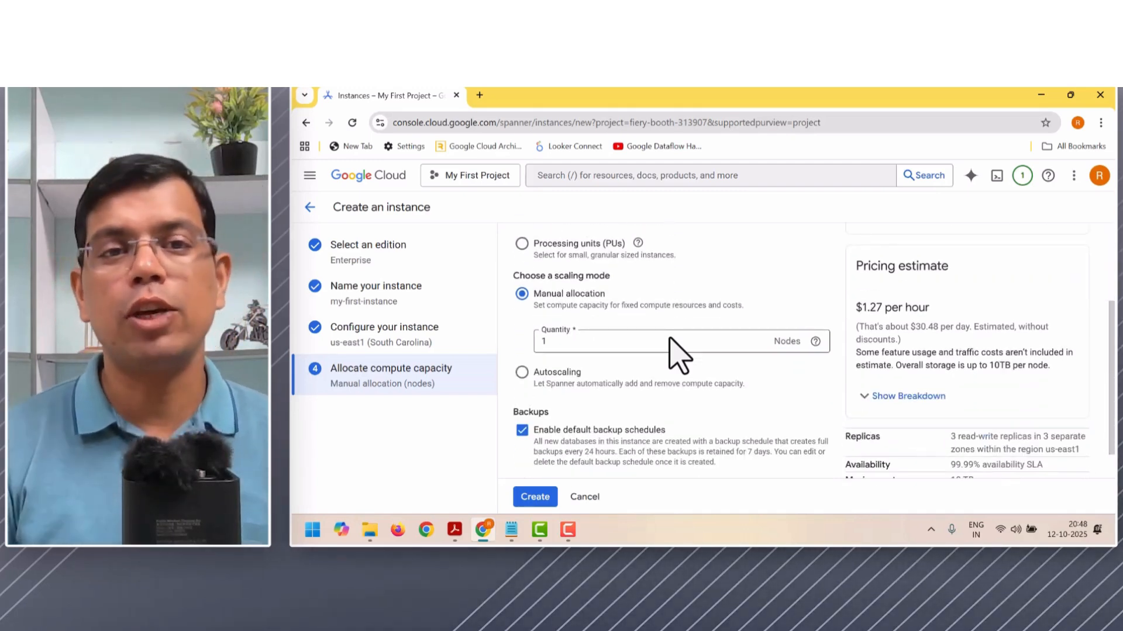
scroll(672, 349, up, 1)
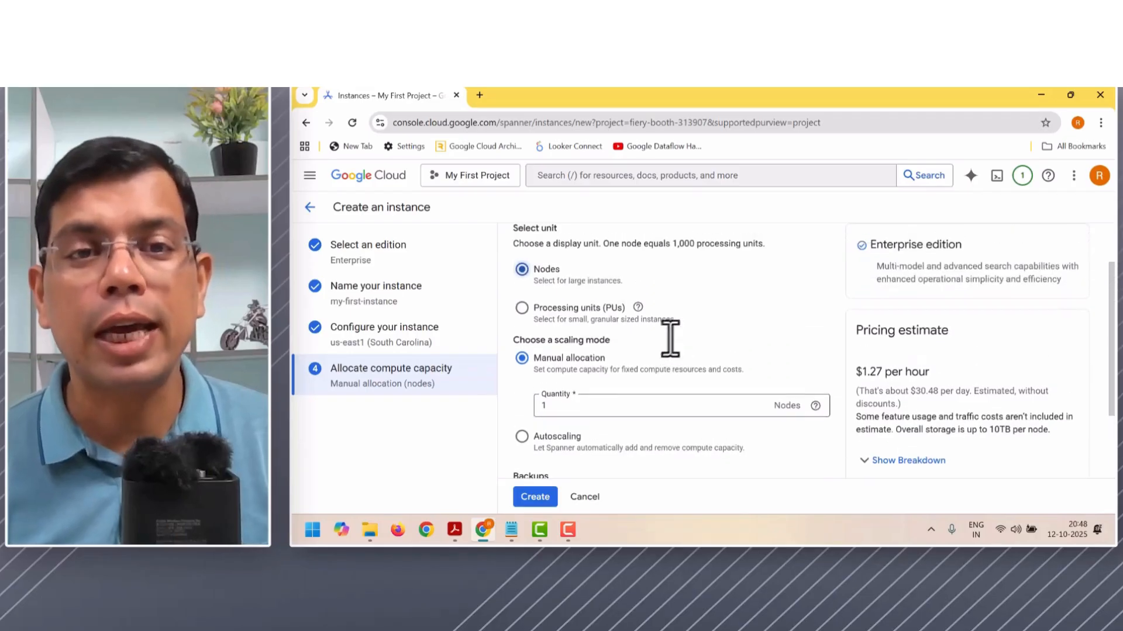
click(637, 308)
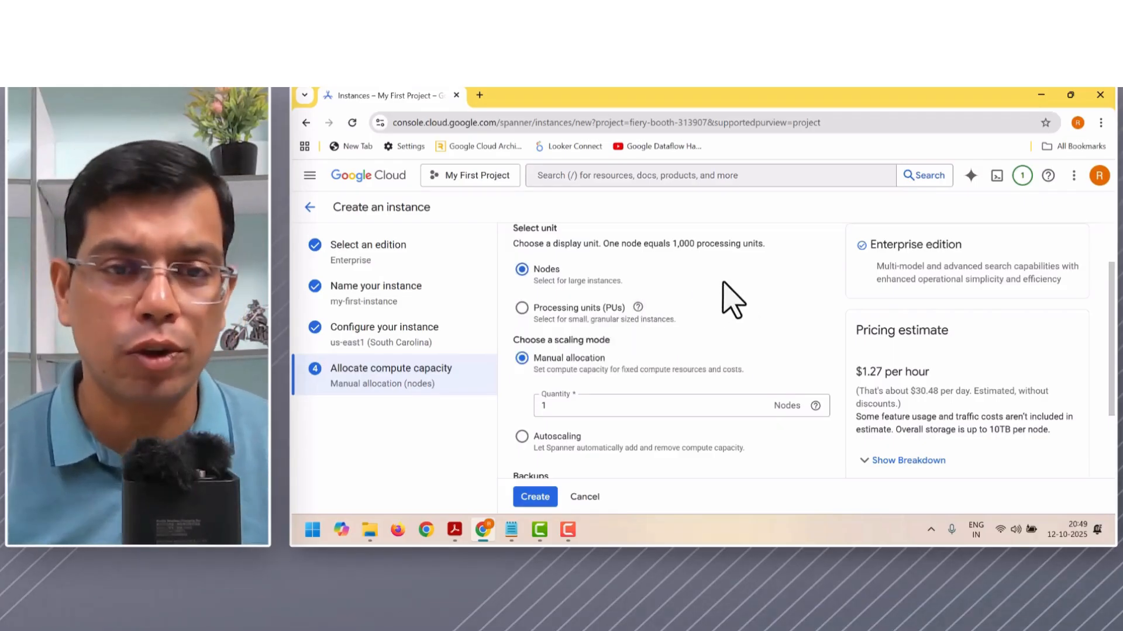
Switch the compute capacity unit to Processing units (PUs) and check the quantity, autoscaling and backup options.
click(521, 309)
scroll(631, 363, down, 2)
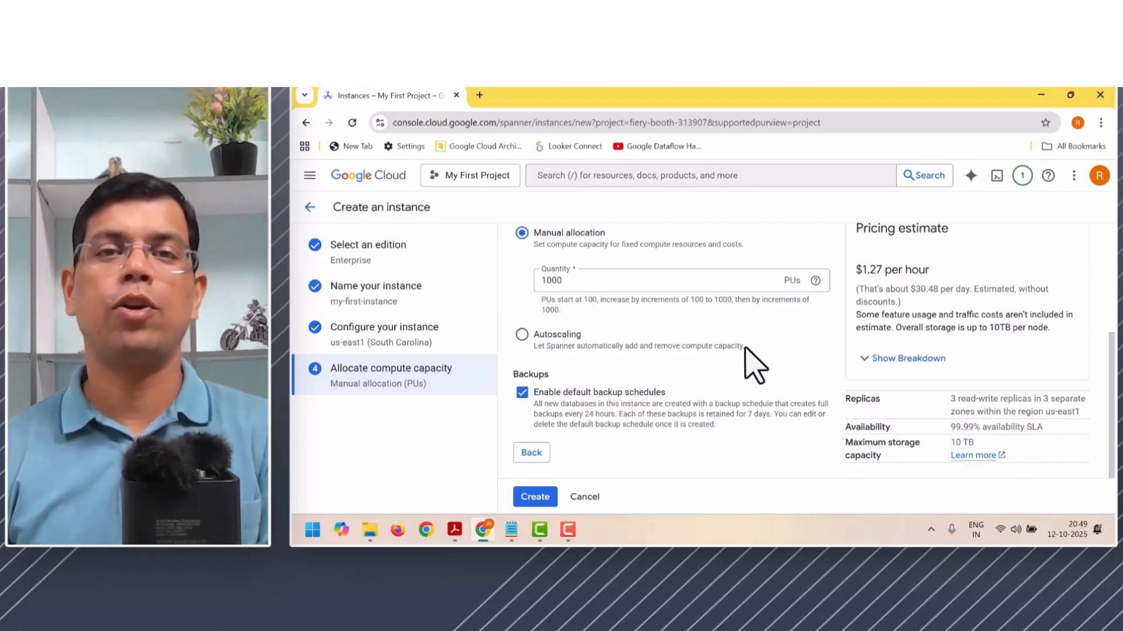
scroll(711, 376, up, 2)
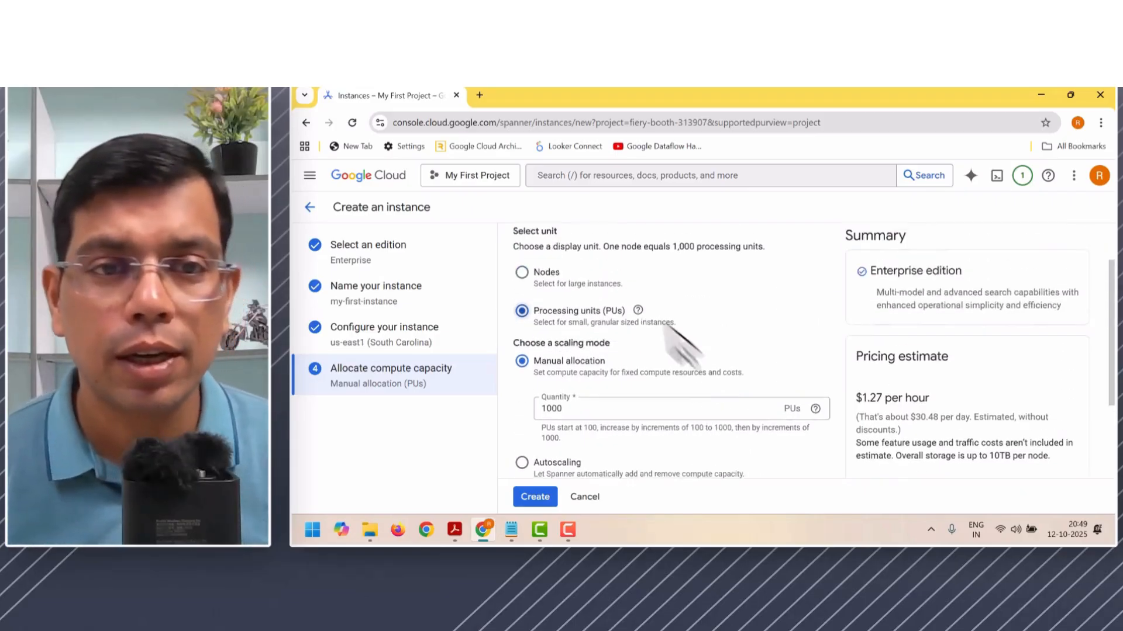
Set the compute capacity unit to Nodes, keeping manual allocation of 1 node and default backup schedules, and create the instance.
click(521, 276)
scroll(643, 391, down, 2)
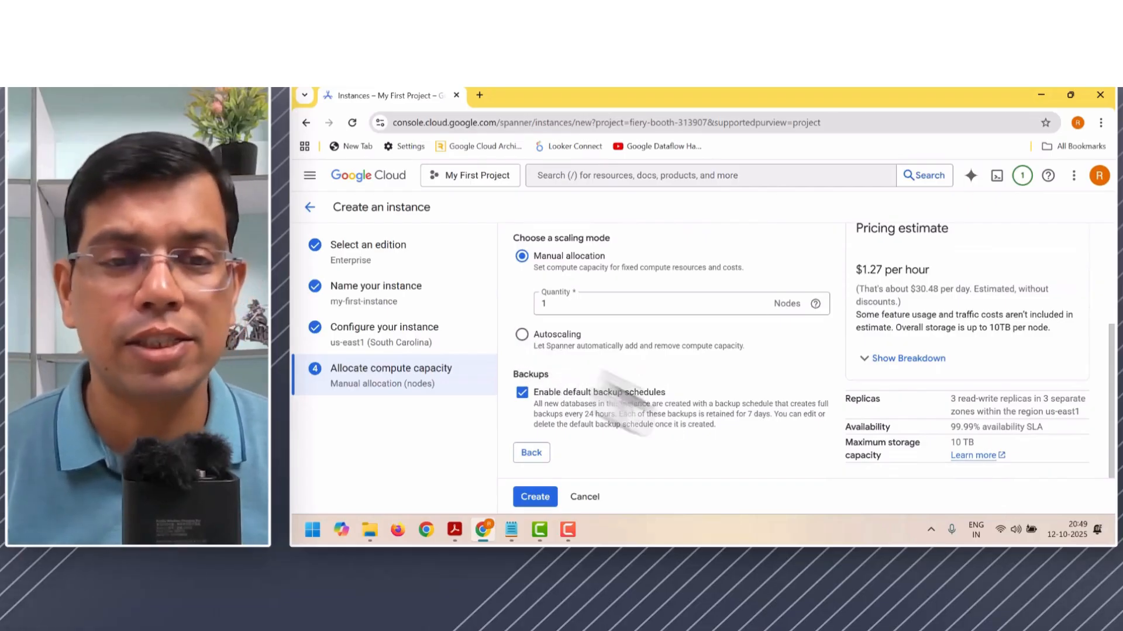
click(535, 498)
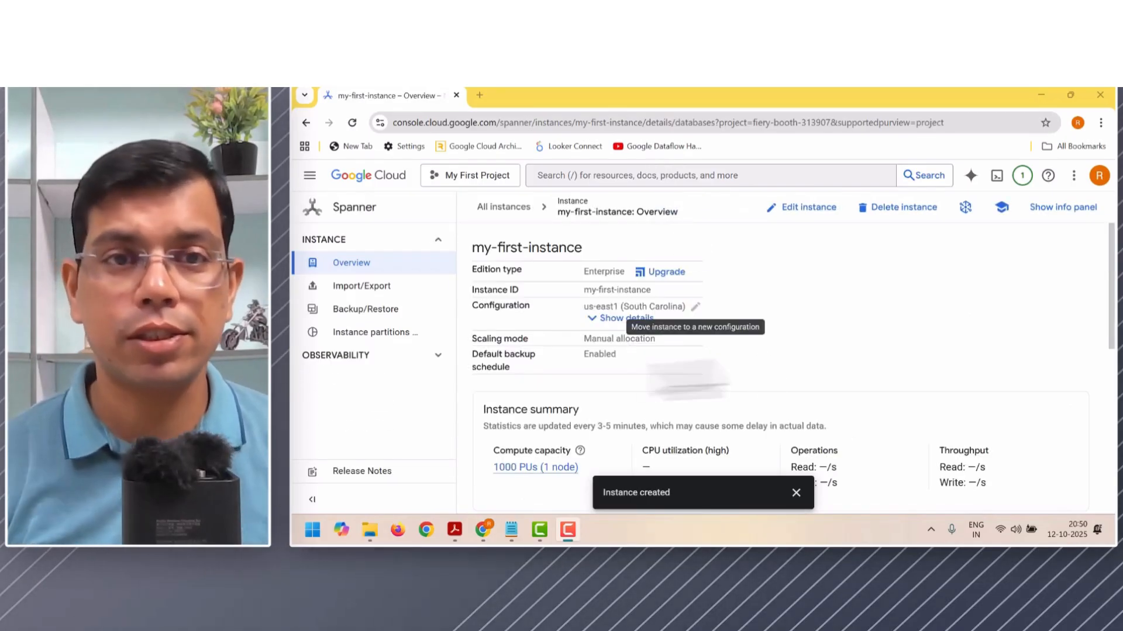
Dismiss the creation notice and review my-first-instance's configuration, instance summary, databases section and observability options.
click(796, 493)
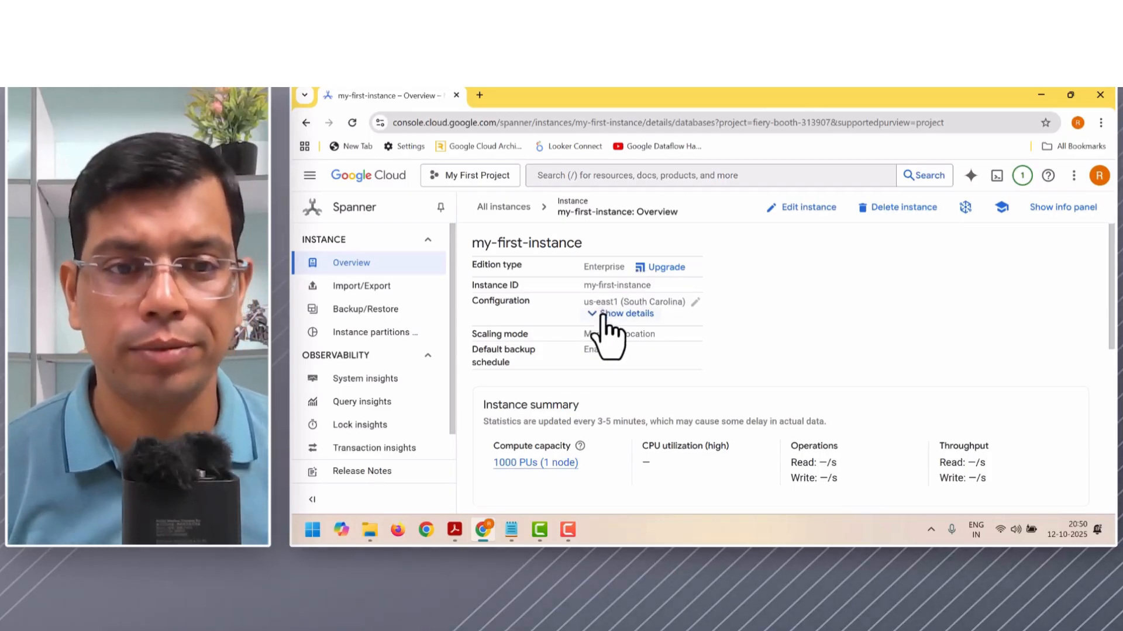
scroll(603, 317, down, 1)
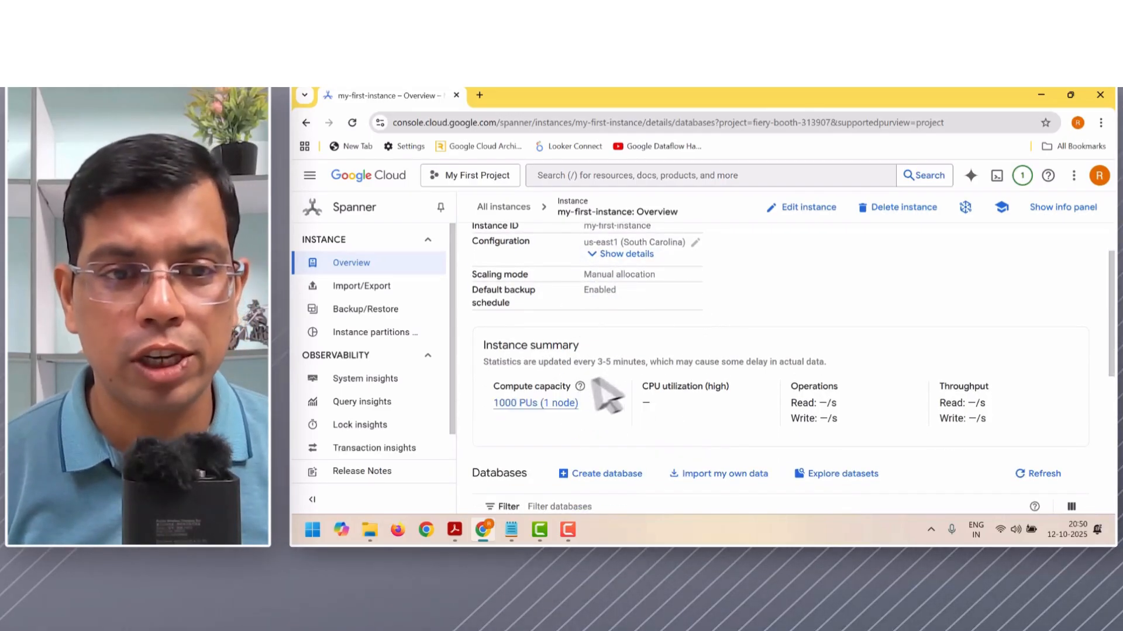
scroll(792, 304, down, 1)
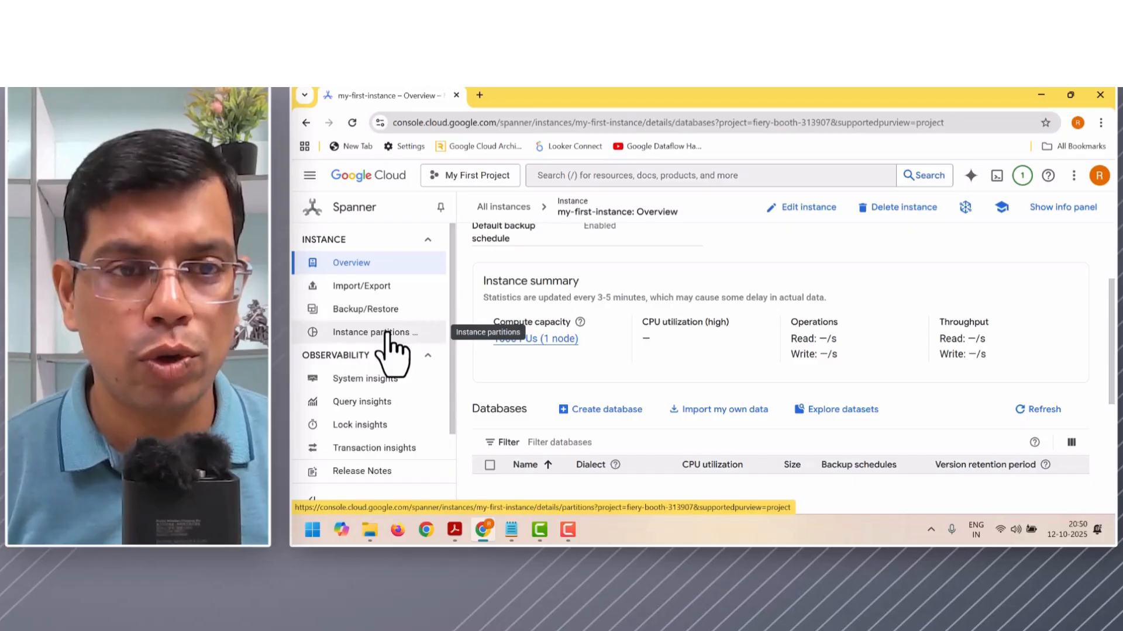
scroll(392, 351, down, 1)
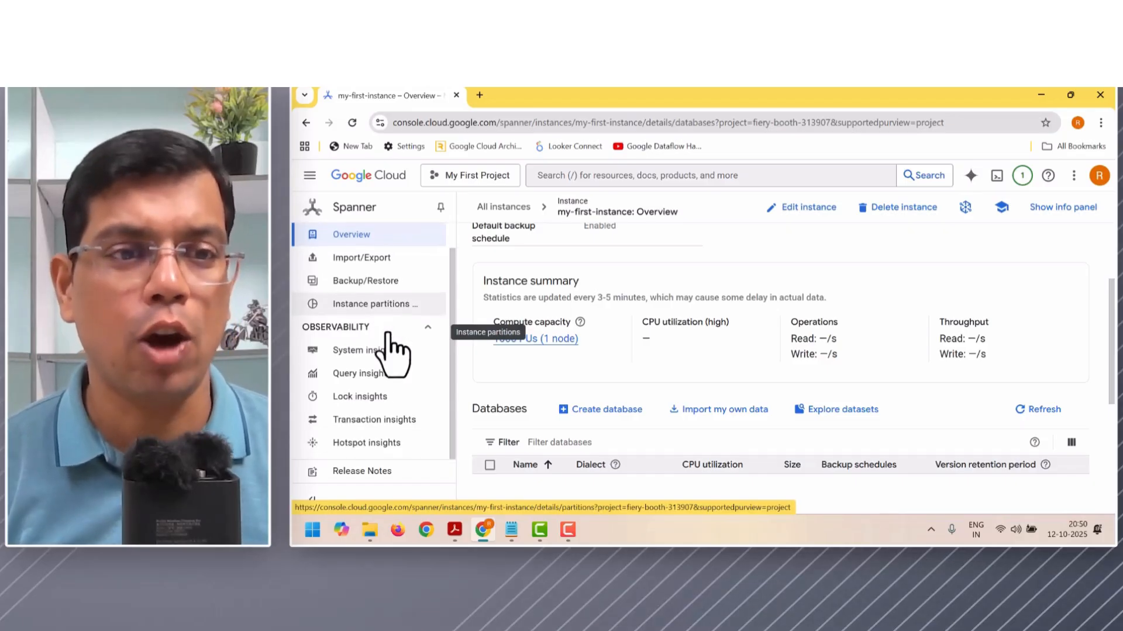